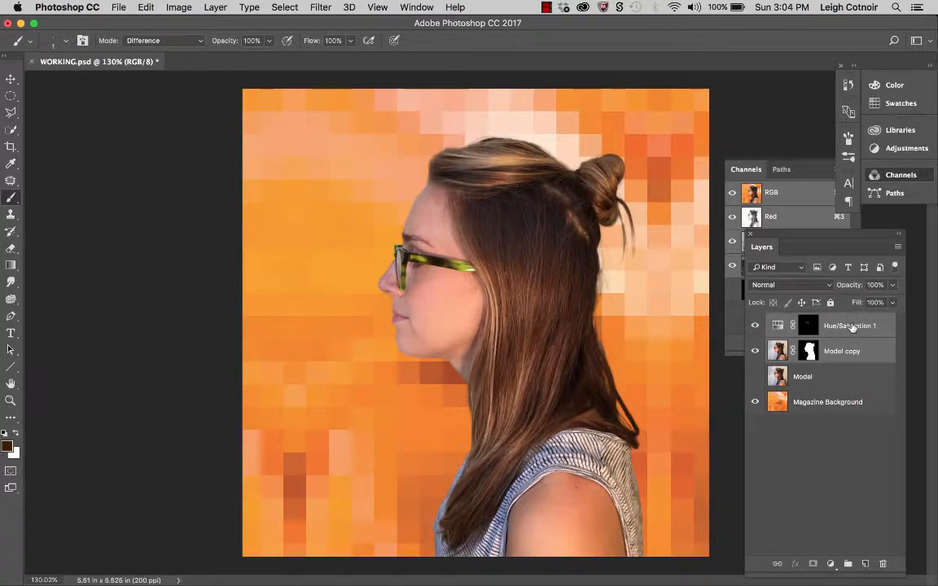
Put the Hue/Saturation 1 adjustment layer and the masked Model copy layer together into a new group.
left_click(783, 326)
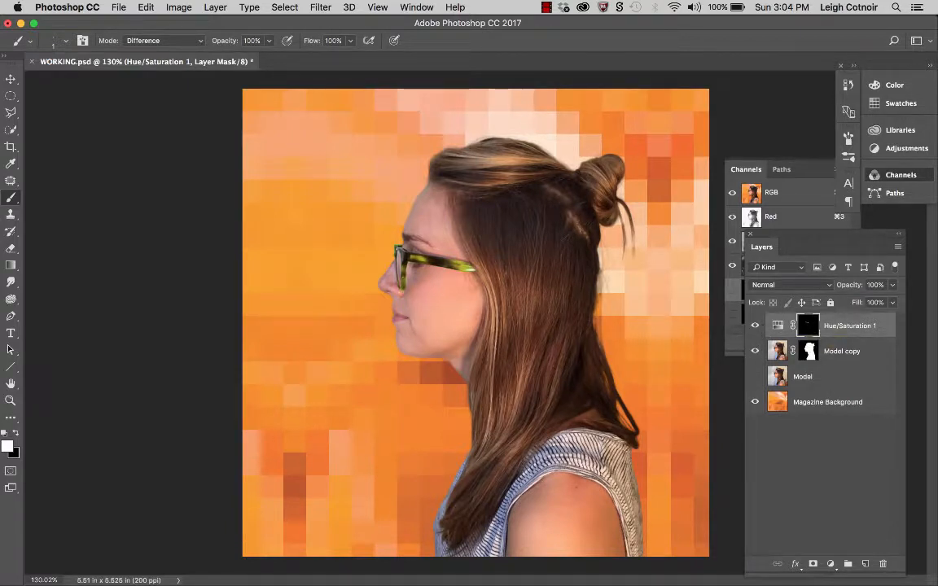
left_click(777, 351)
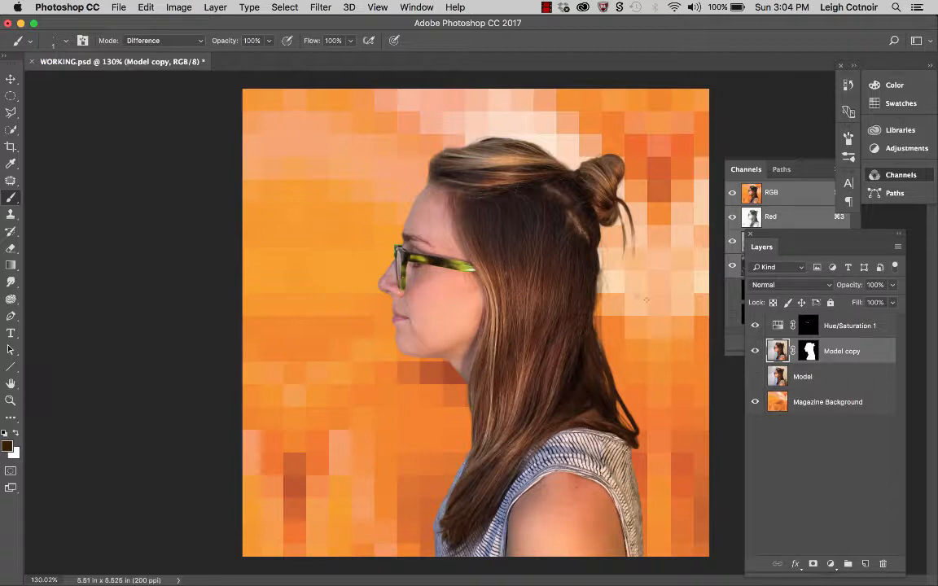
left_click(777, 325)
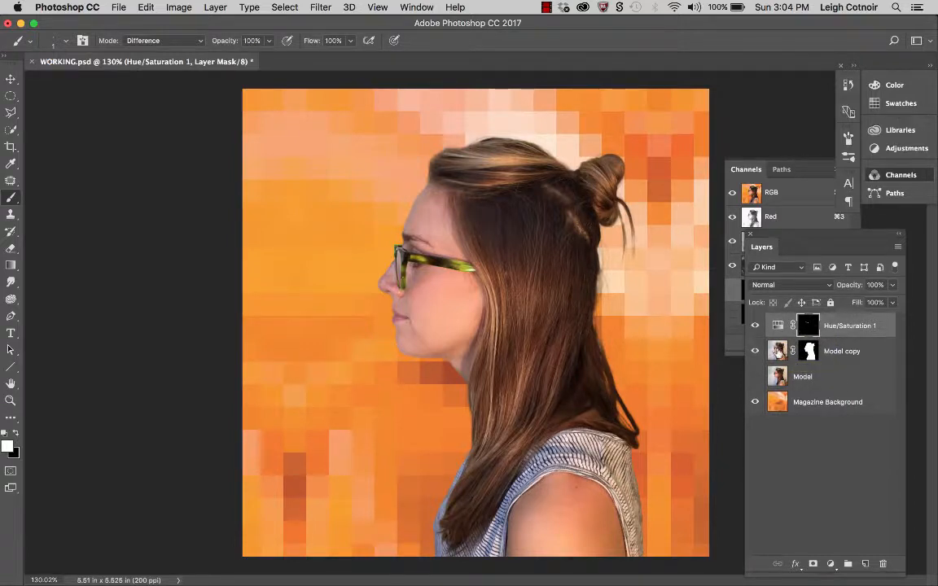
left_click(777, 351)
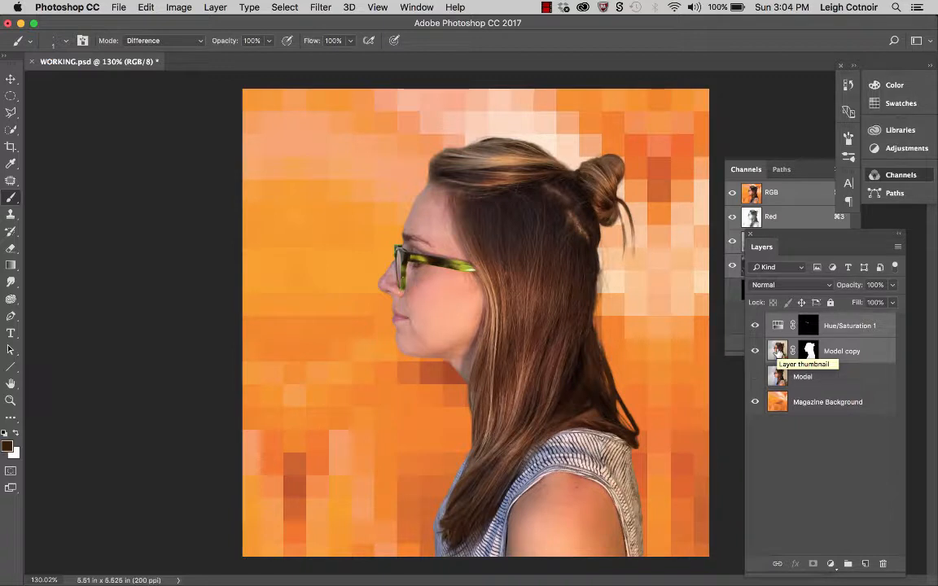
left_click_drag(777, 351, 848, 562)
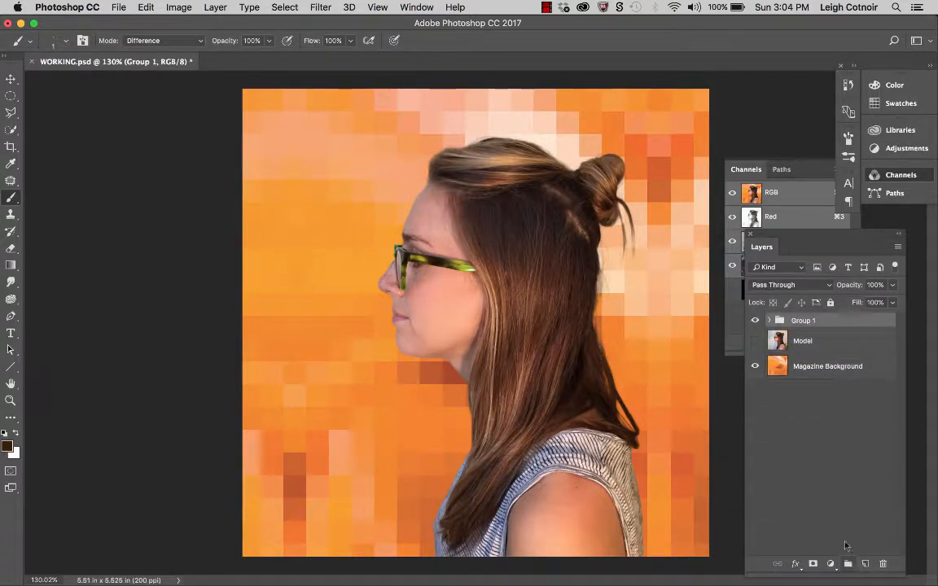
Rename the new group "Model Mask and Adjustment" and check the layers it contains.
double_click(800, 320)
type("Model Mask")
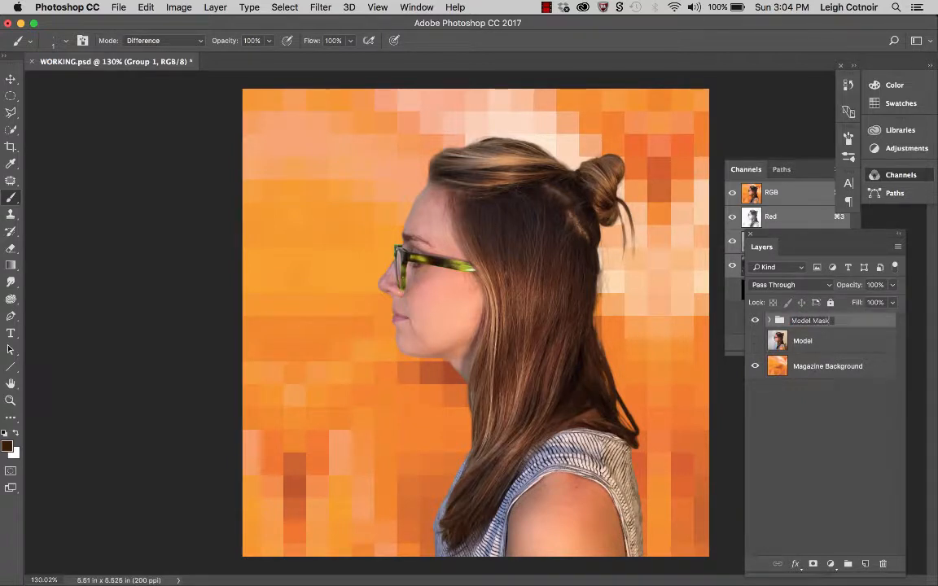
type(" and Adjustment")
key("Return")
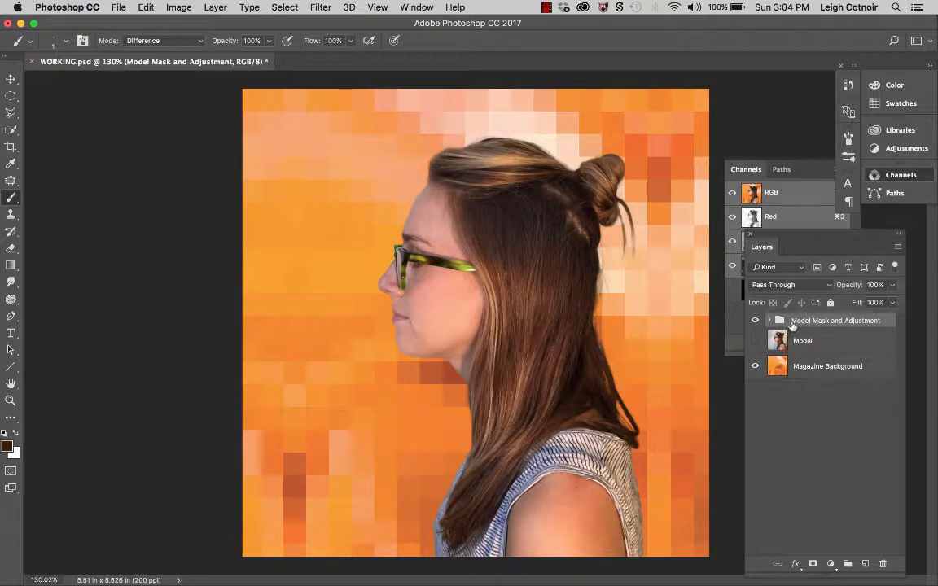
left_click(769, 320)
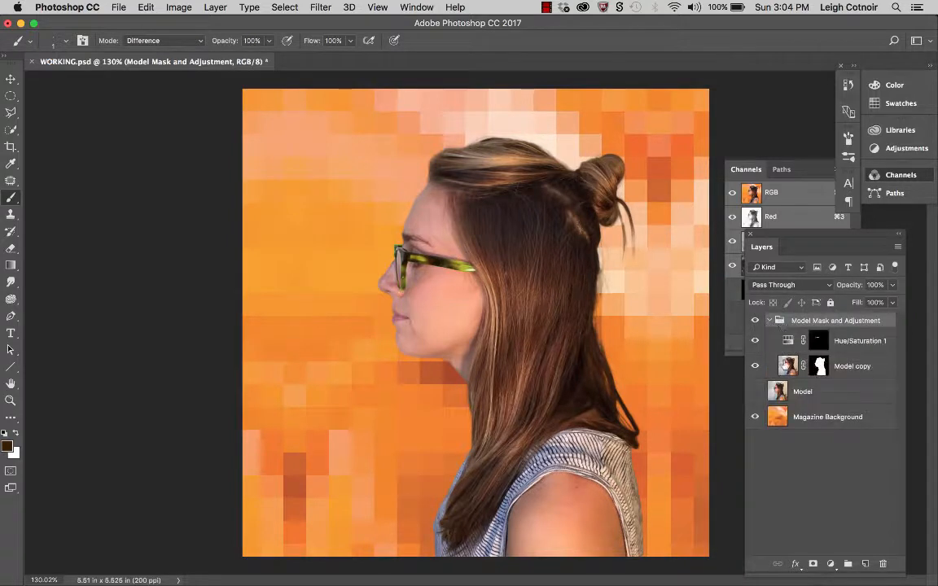
left_click(769, 321)
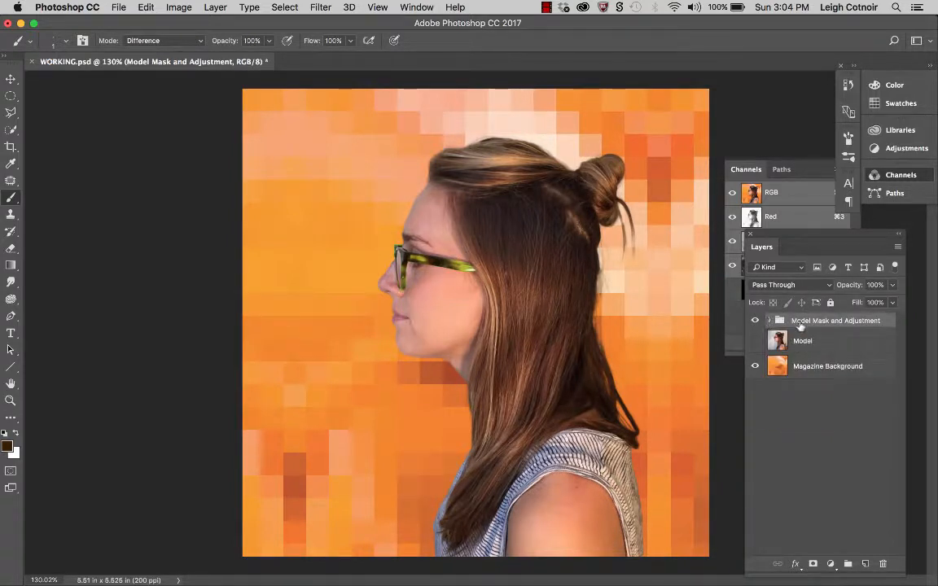
Add the prefix "Orig" to the group's name so it reads "Orig Model Mask and Adjustment".
double_click(802, 323)
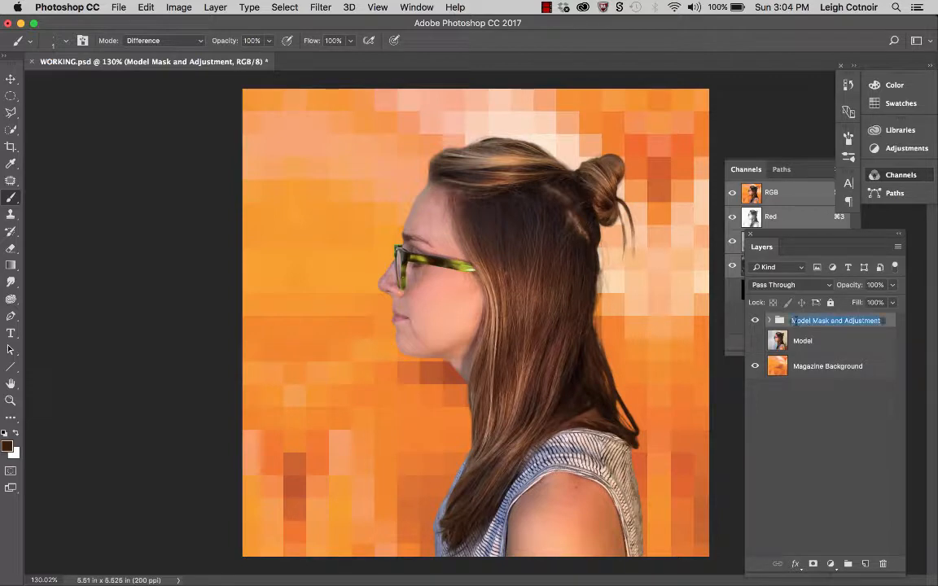
left_click(792, 321)
type("Orig")
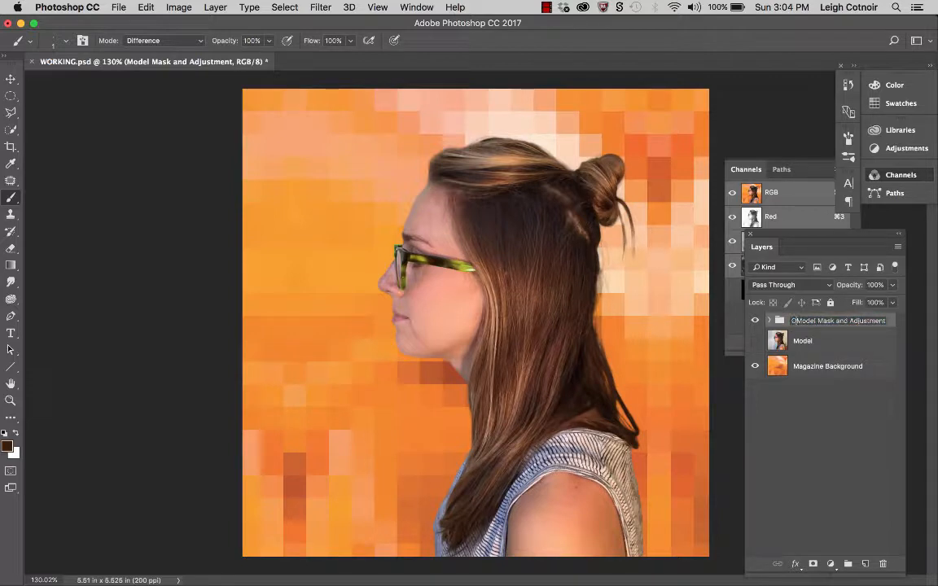
key("Return")
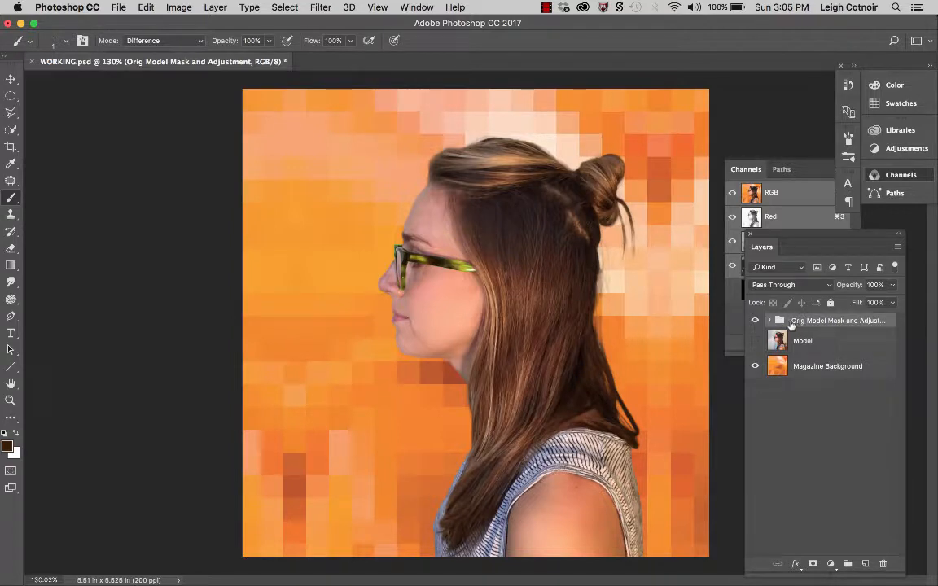
Duplicate the Orig Model Mask and Adjustment group and hide the original group.
left_click_drag(812, 324, 867, 562)
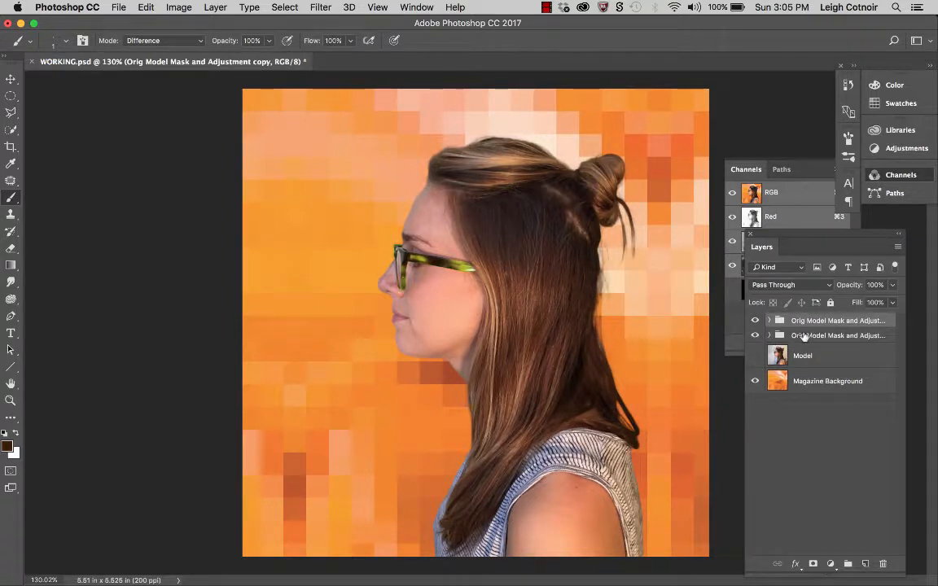
left_click(755, 335)
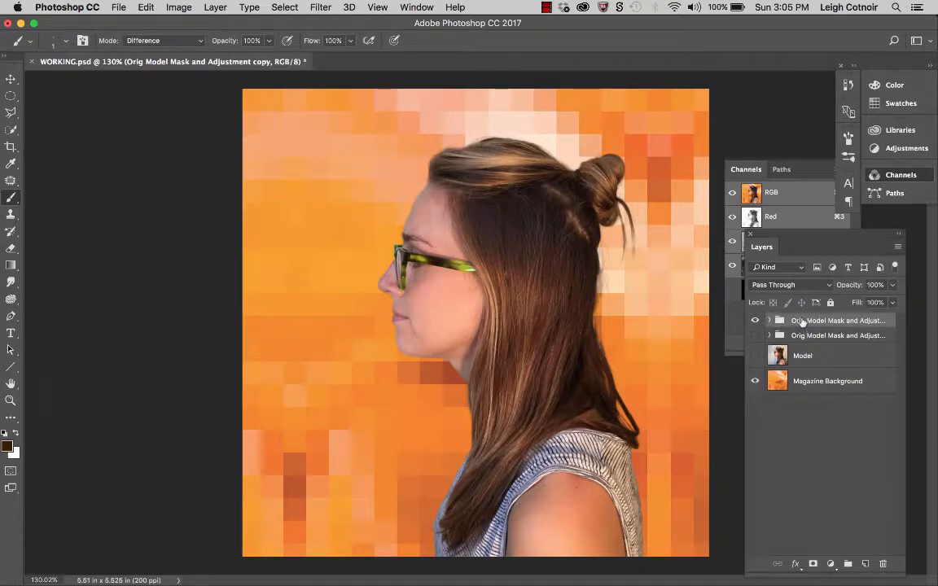
Rename the duplicated group "Model Mask merged".
double_click(802, 320)
left_click_drag(806, 320, 782, 326)
key("BackSpace")
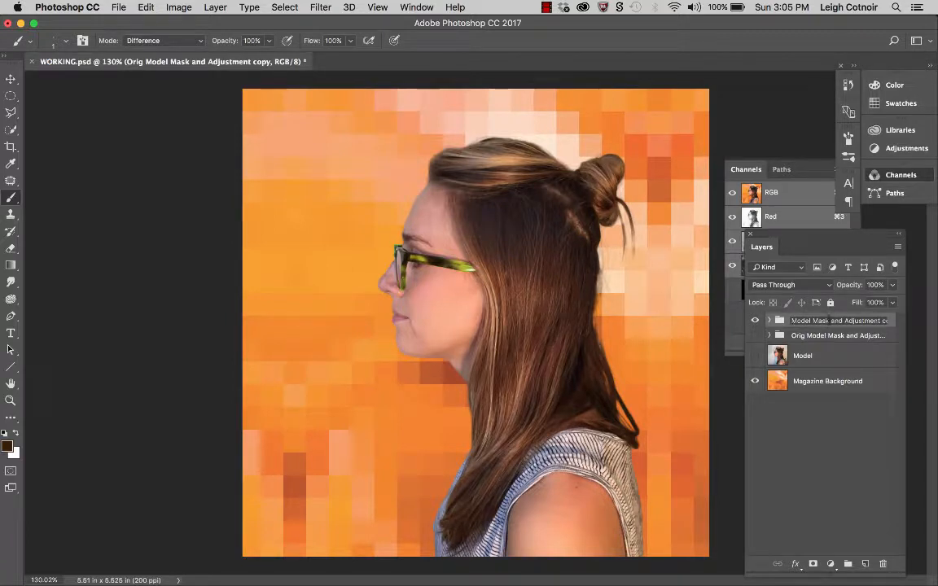
left_click_drag(829, 320, 934, 341)
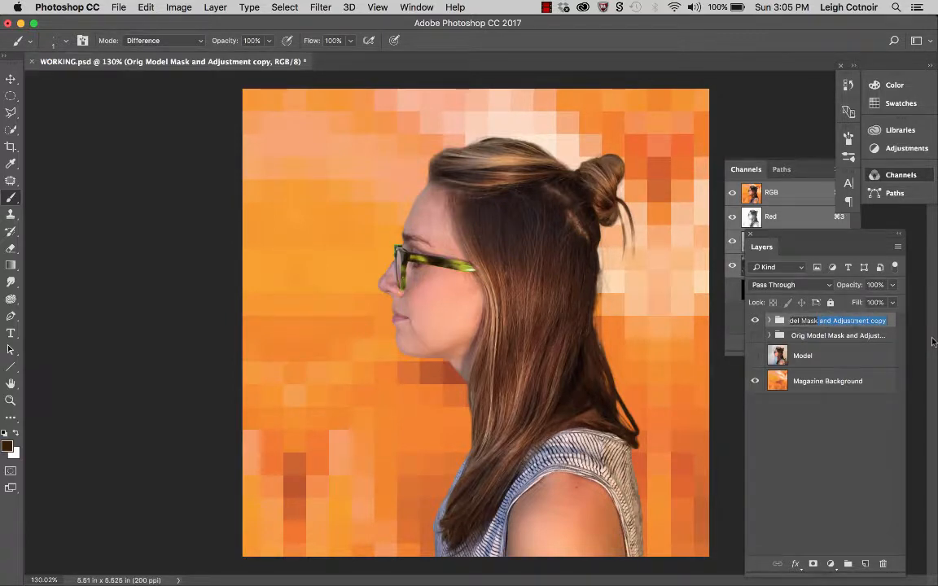
type("merged")
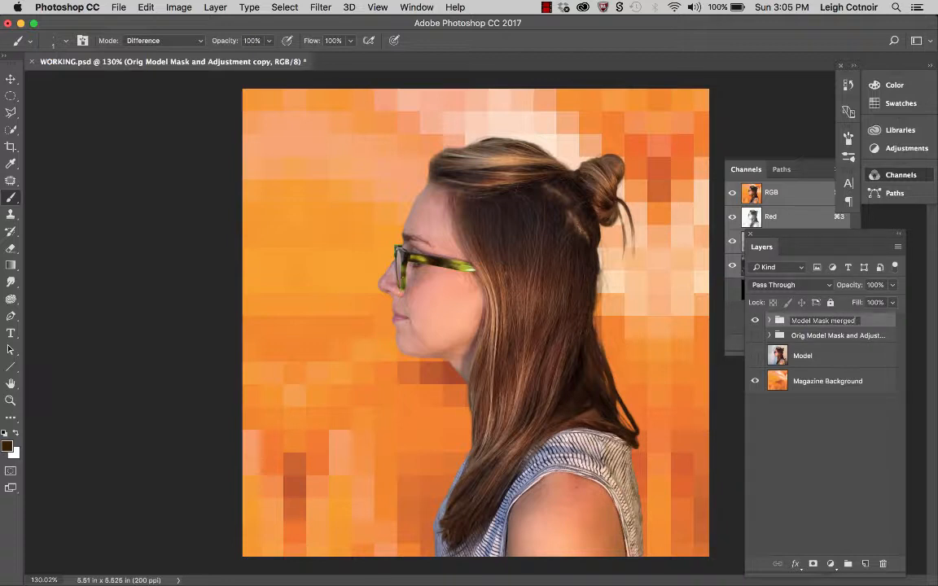
key("Return")
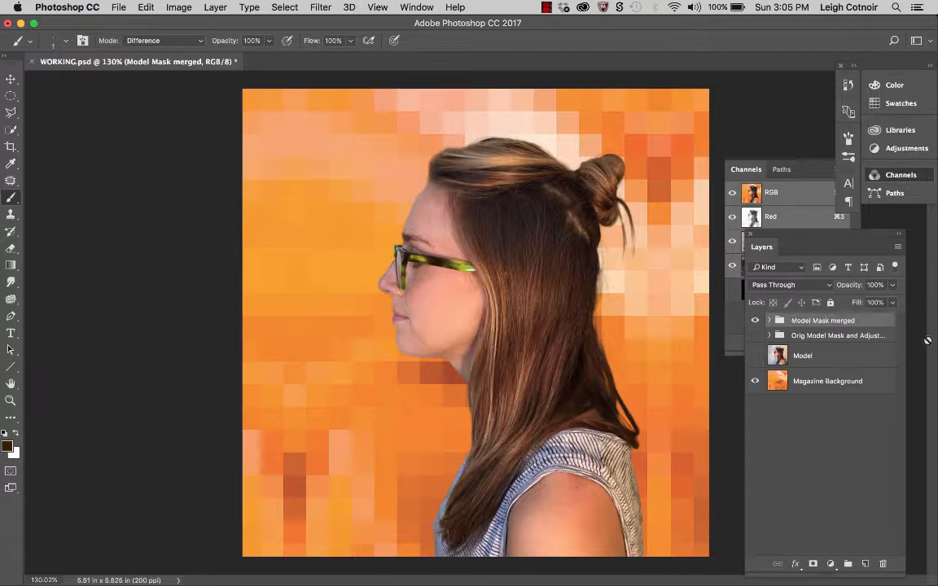
Merge the Hue/Saturation 1 and Model copy layers inside the Model Mask merged group into one layer.
left_click(770, 320)
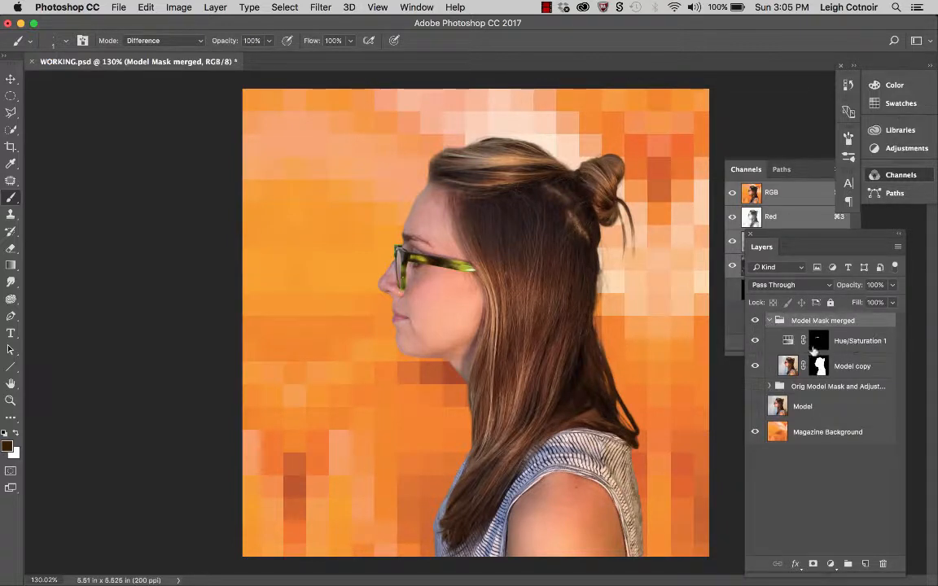
left_click(788, 341)
left_click(787, 341)
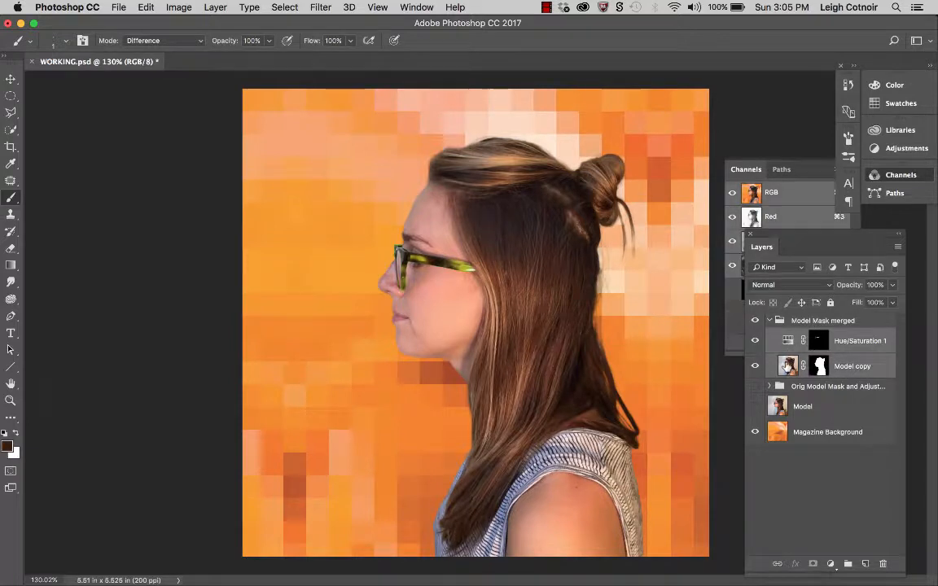
left_click(783, 362)
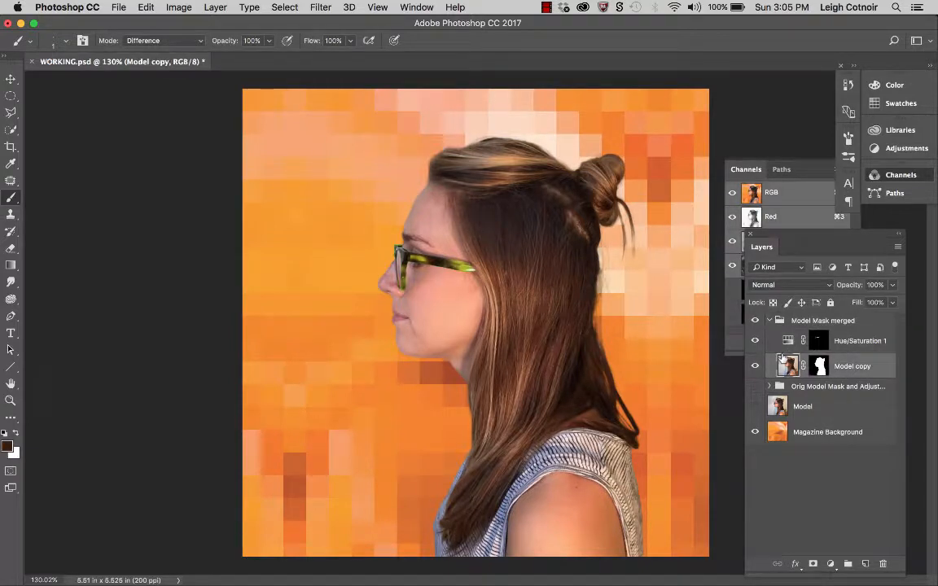
left_click(788, 341)
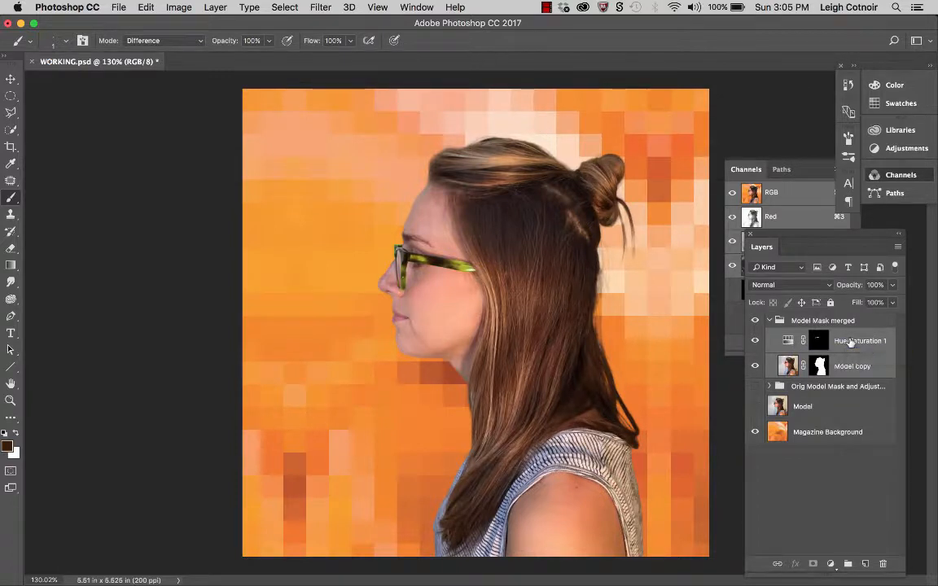
left_click(821, 341)
left_click(848, 371, "shift")
right_click(848, 374)
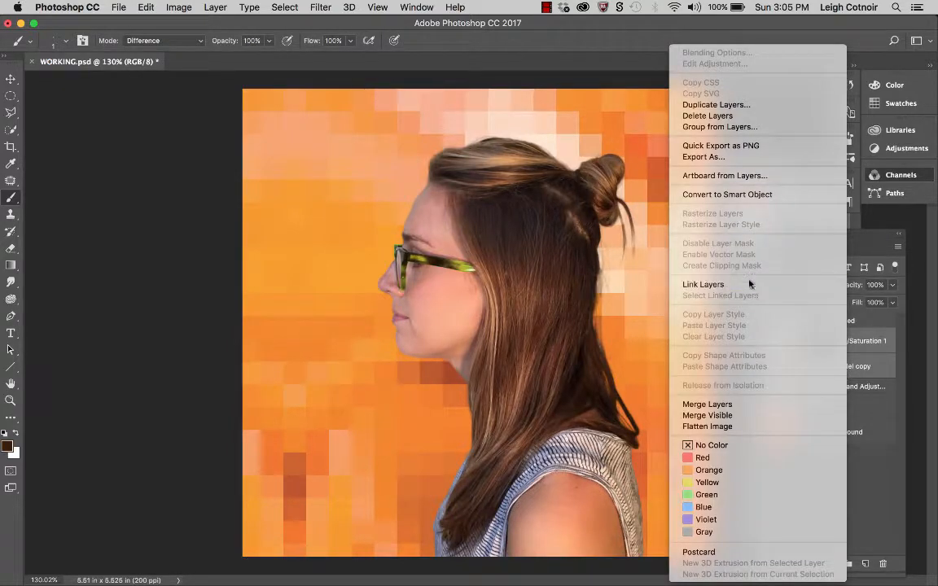
left_click(722, 405)
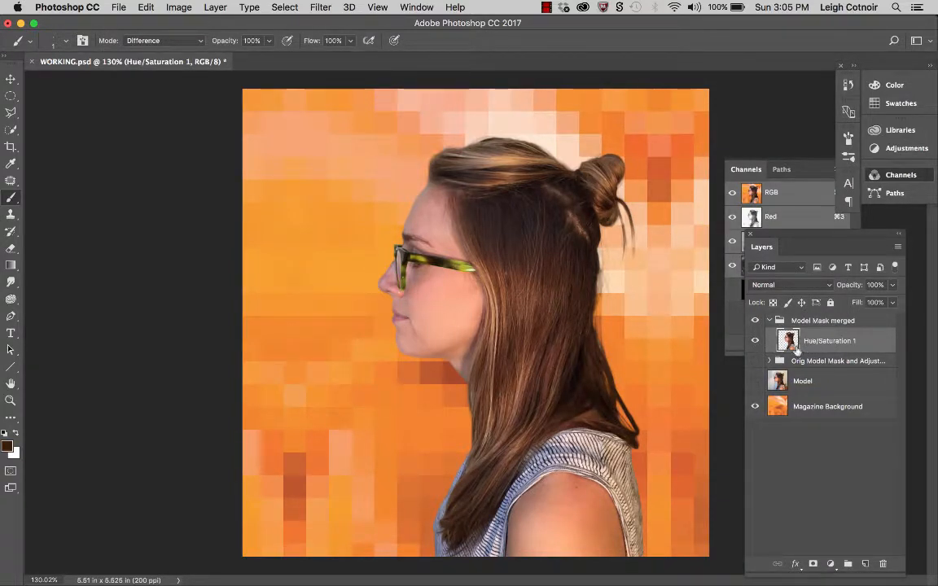
Rename the merged layer "model puppet warp", checking it and the original group by toggling their visibility.
left_click(756, 342)
left_click(755, 341)
double_click(834, 345)
type("mo")
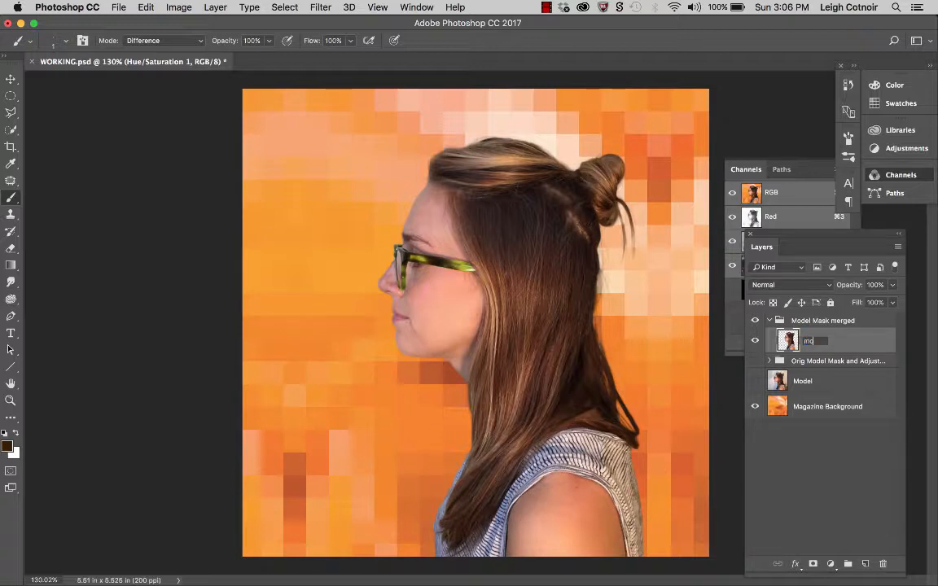
type("del puppet warp")
key("Return")
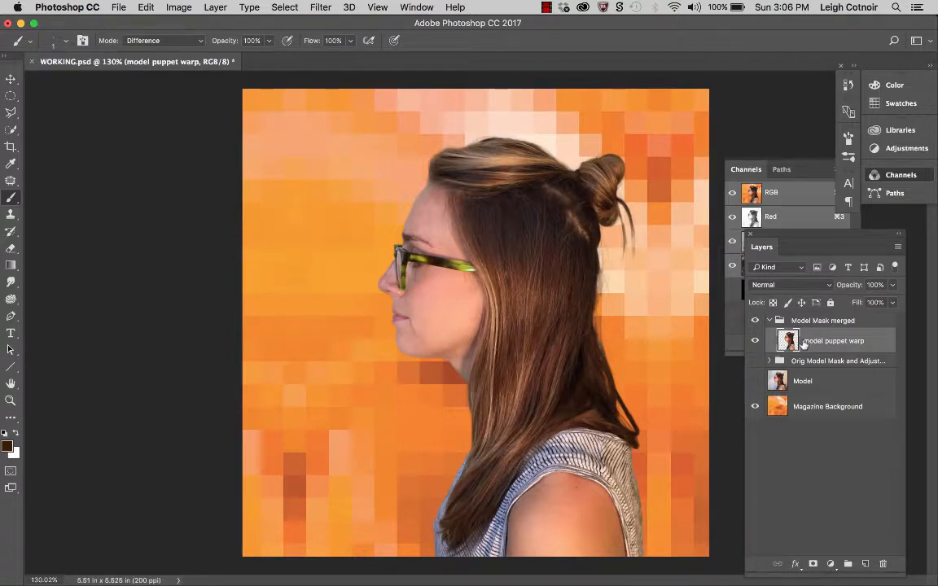
left_click(755, 360)
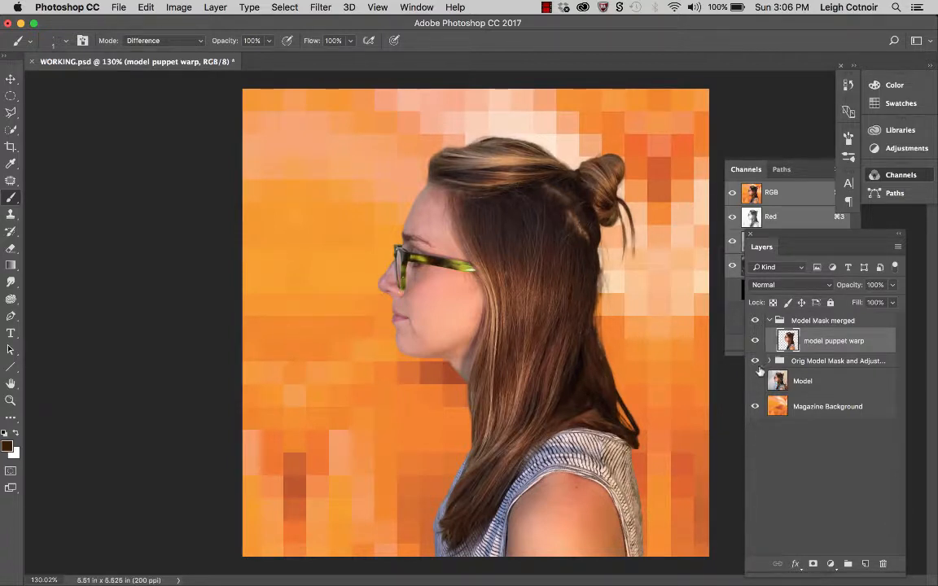
left_click(754, 361)
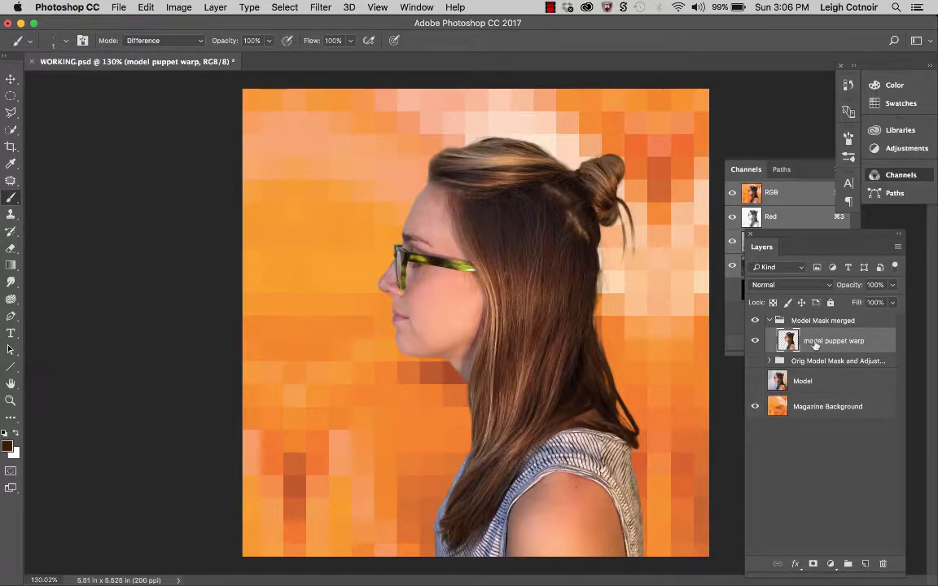
Start Puppet Warp on the model puppet warp layer and pin the body's front edge from the image's lower border up to the throat.
left_click(147, 7)
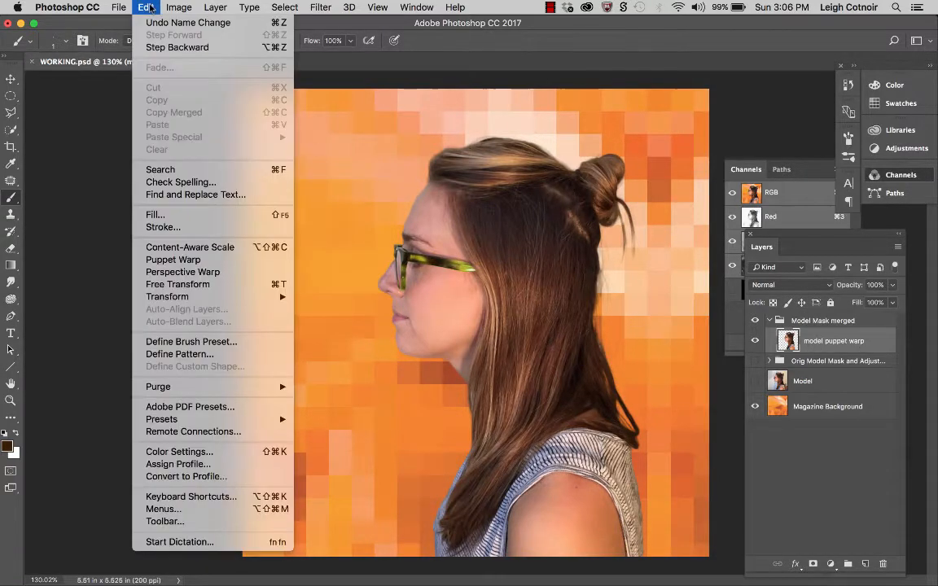
left_click(186, 259)
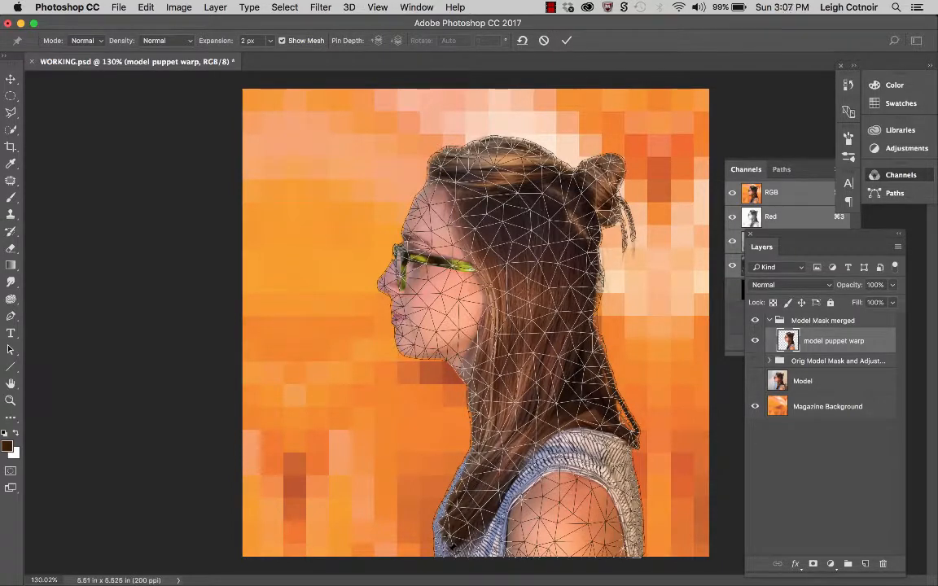
left_click(435, 556)
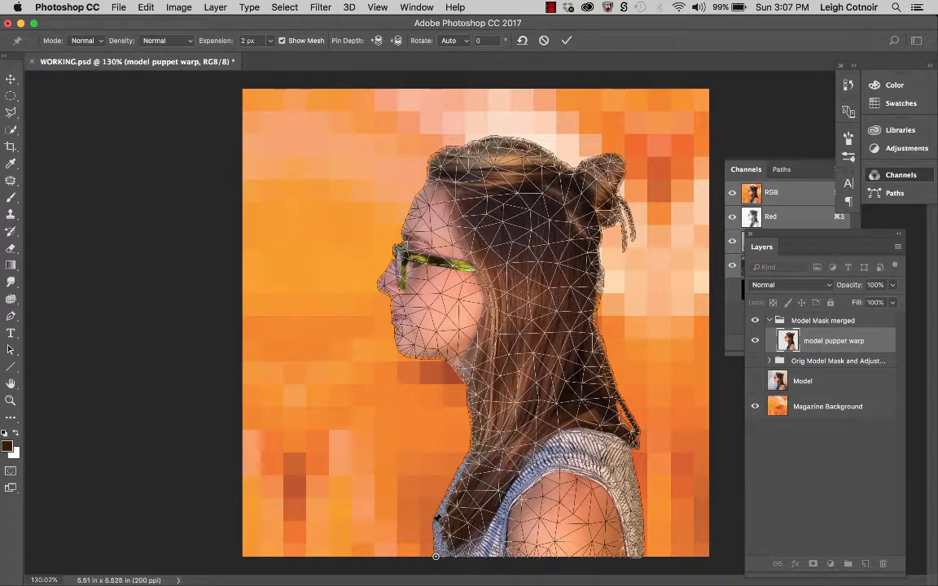
left_click(432, 522)
left_click(471, 446)
left_click(466, 383)
Add four pins across the hair at neck level, from the back of the neck to just behind the jaw.
left_click(591, 317)
left_click(490, 360)
left_click(519, 335)
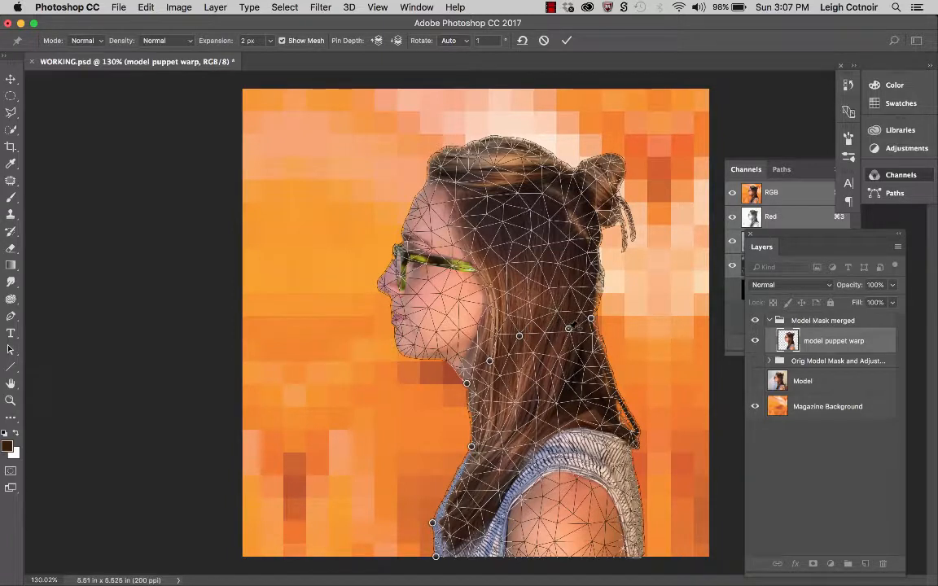
left_click(569, 328)
Pin the back edge of the figure down the hair and shirt to the image's lower border.
left_click(615, 387)
left_click(641, 497)
left_click(641, 554)
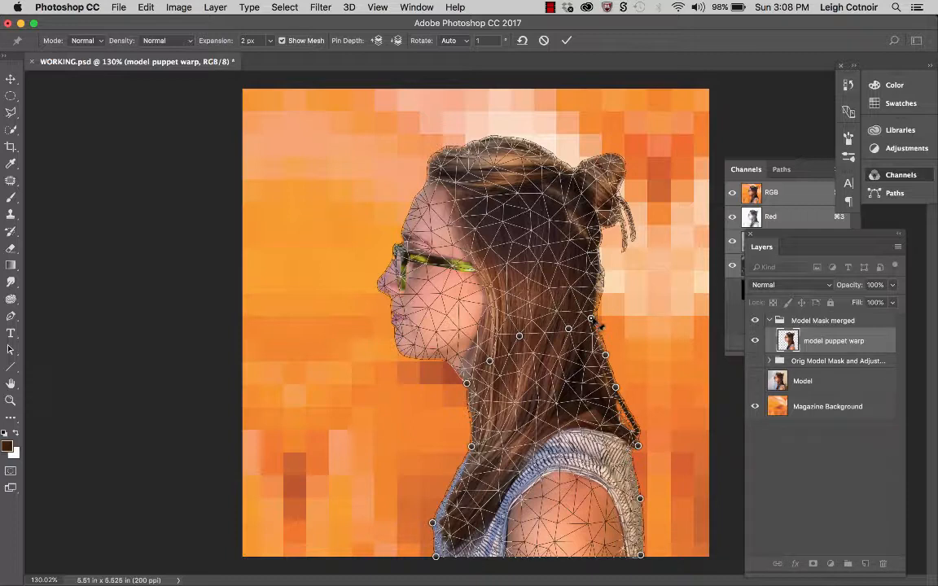
Rotate the pin at the back of the neck to about 30° to tilt the head upward, and apply the warp.
key("alt")
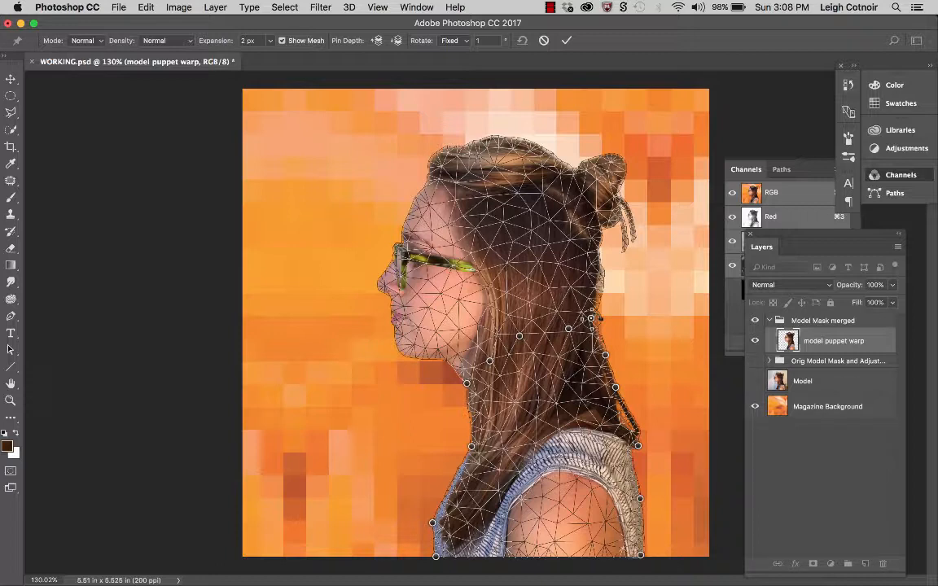
left_click_drag(599, 320, 601, 321)
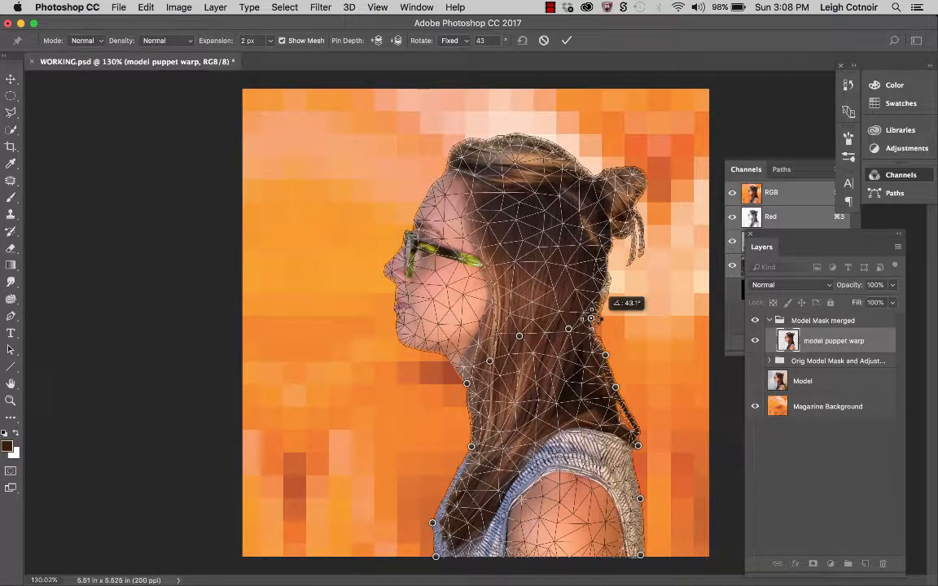
left_click_drag(600, 319, 624, 319)
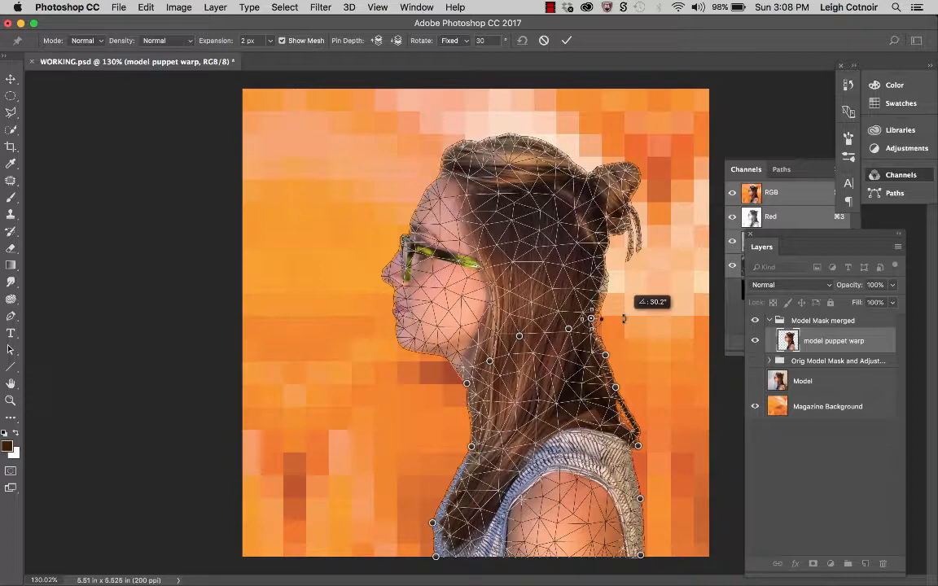
mouse_move(623, 319)
left_mouse_down()
mouse_move(634, 328)
mouse_move(624, 317)
left_mouse_up()
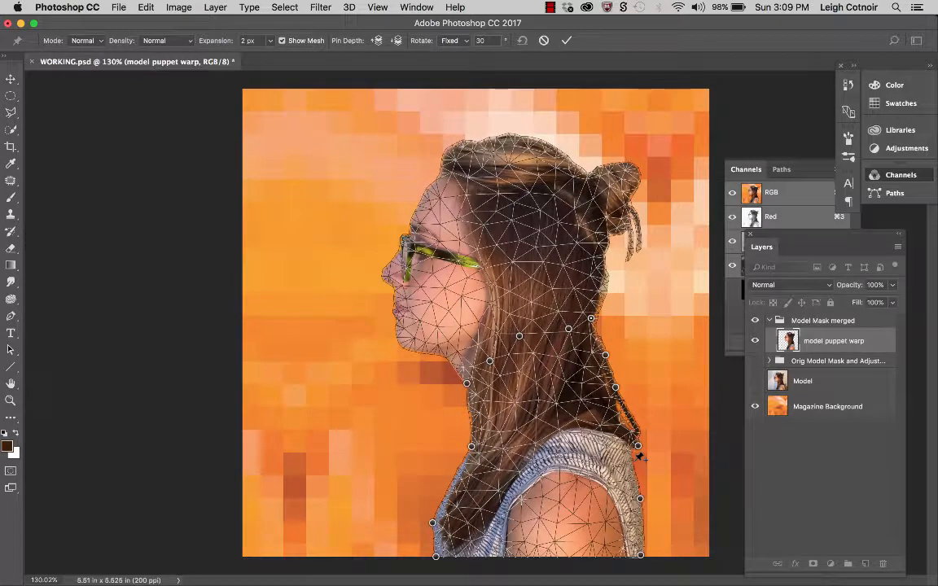
key("Return")
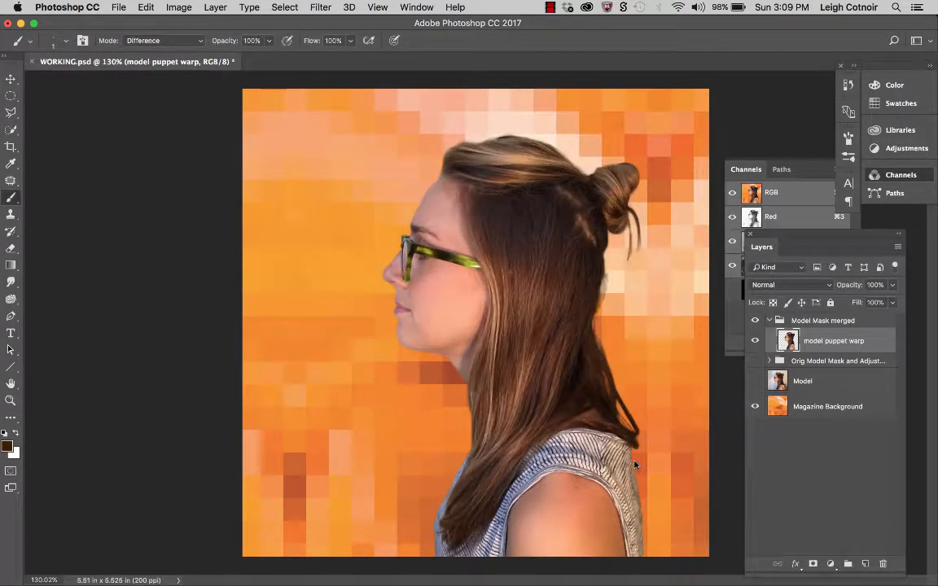